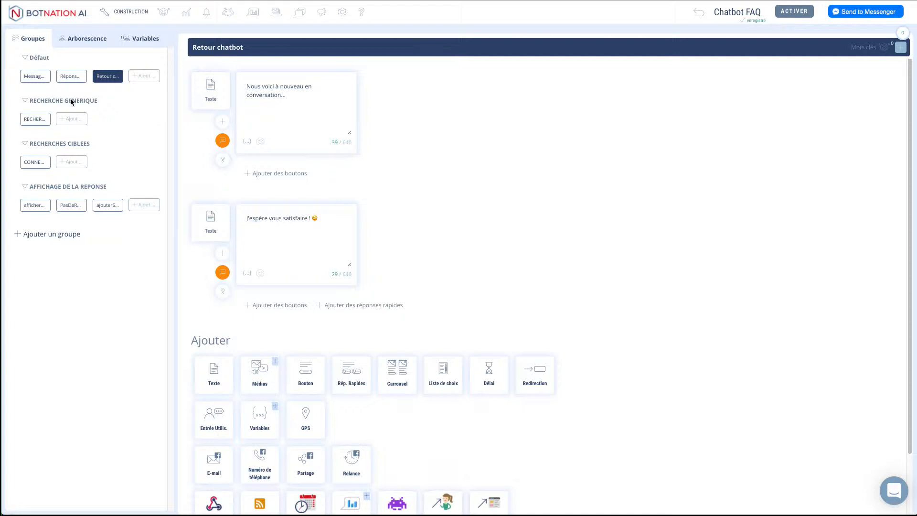
# - Open the RECHERCHE GENERIQUE sequence and inspect the column choices of its two keyword search conditions
pyautogui.click(35, 119)
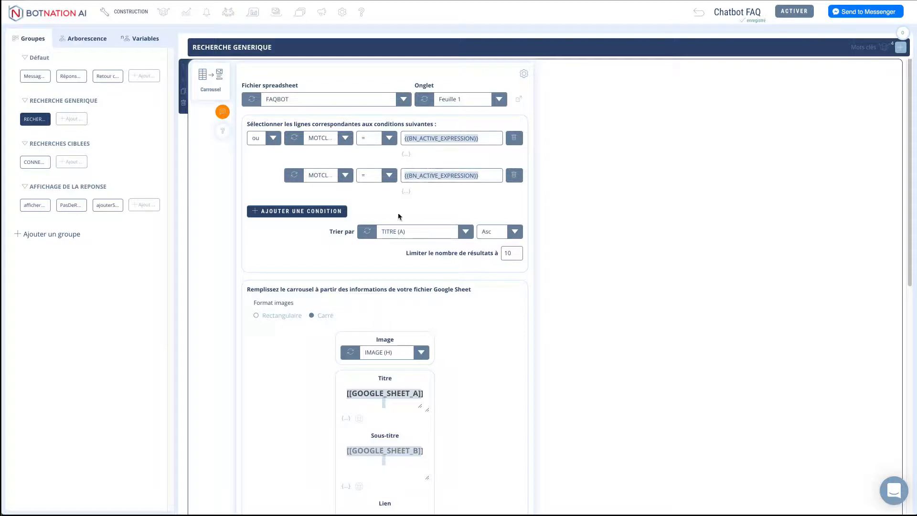
pyautogui.click(345, 138)
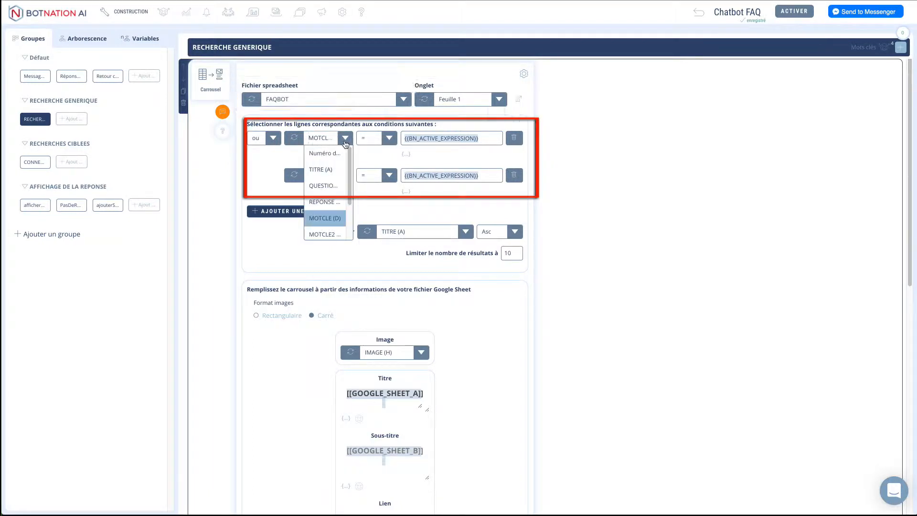
pyautogui.click(385, 211)
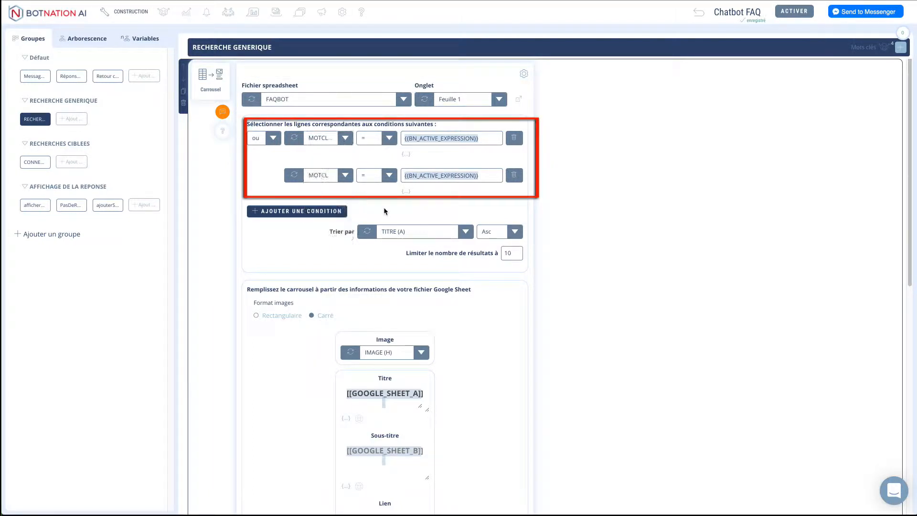
pyautogui.click(345, 176)
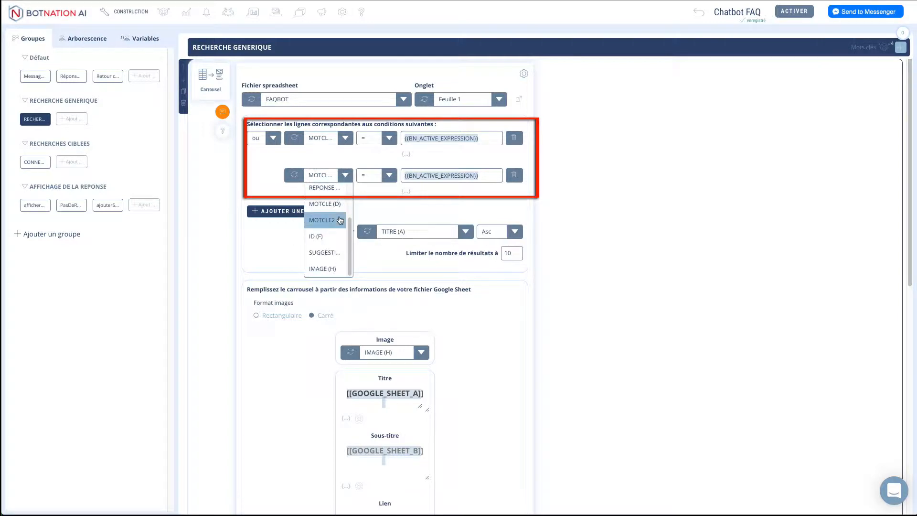
pyautogui.click(389, 211)
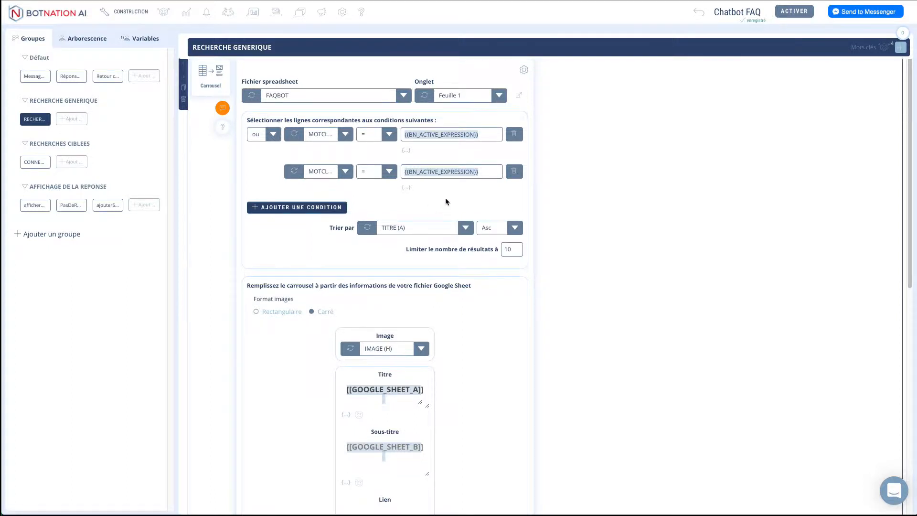
# - Review the RECHERCHE GENERIQUE carousel's image, title, subtitle and button settings, and its redirection for empty results
pyautogui.scroll(-2, 447, 201)
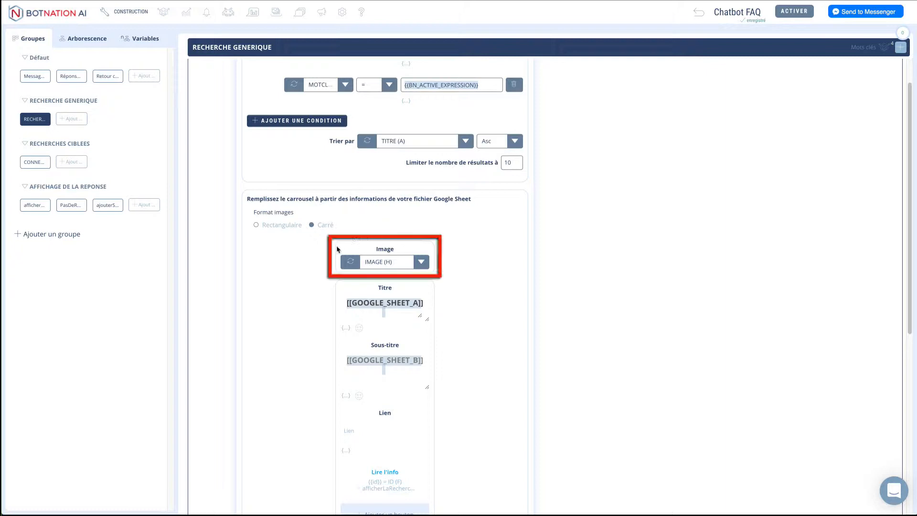
pyautogui.scroll(-2, 367, 312)
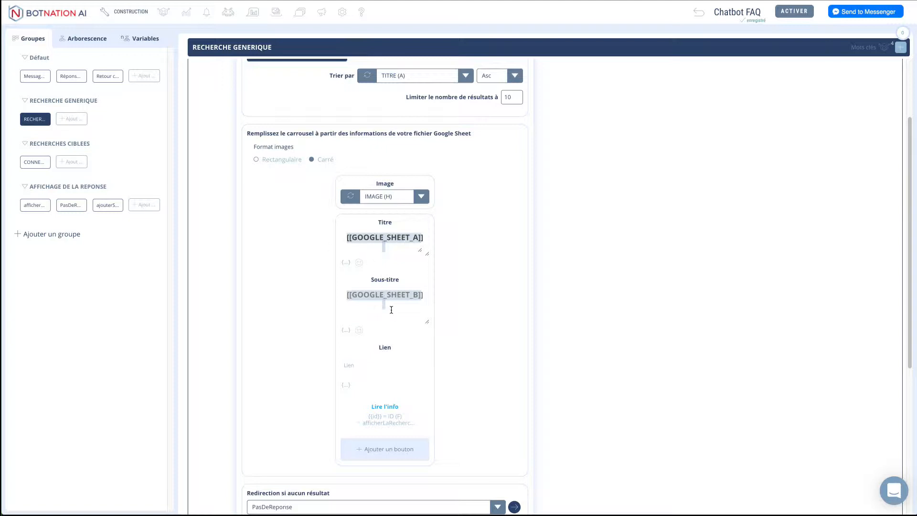
pyautogui.scroll(-2, 392, 310)
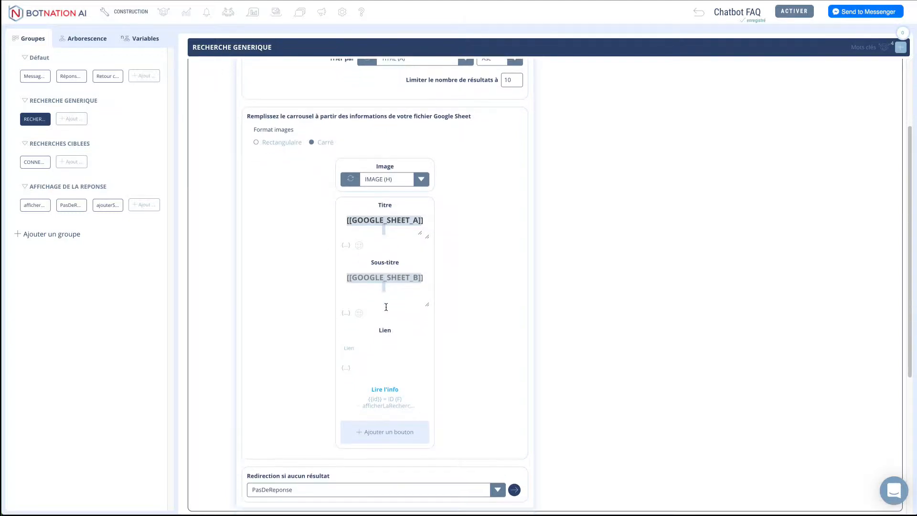
pyautogui.scroll(-1, 386, 307)
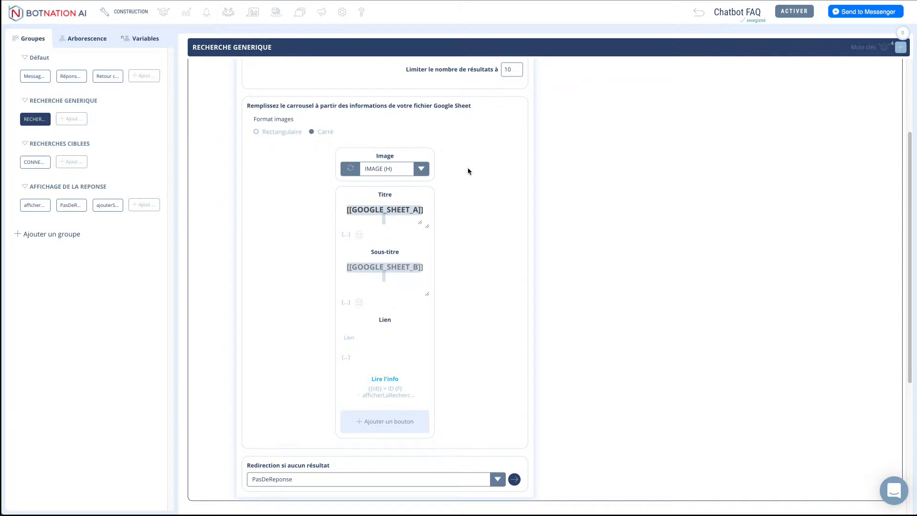
# - Check the keywords attached to the CONNEXION GOOGLE SHEET sequence and the chatbot's keyword rules, and return to the sequence
pyautogui.click(162, 16)
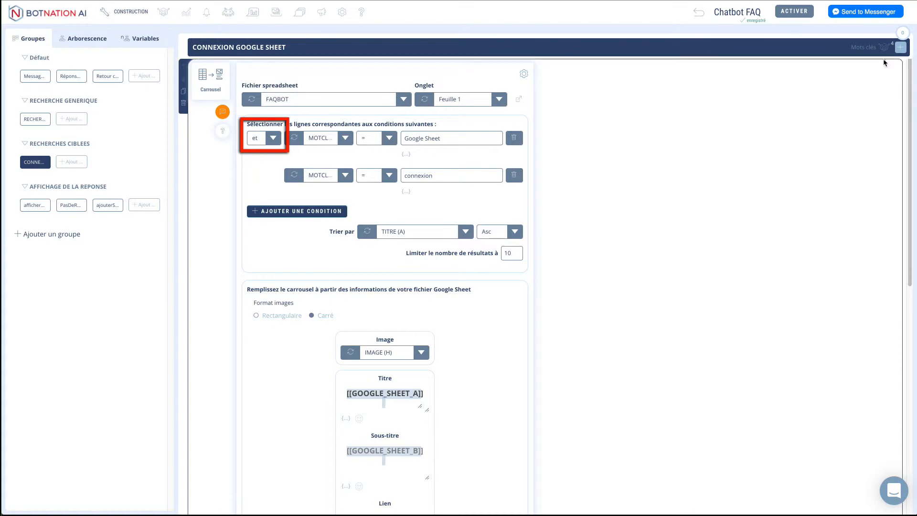
pyautogui.moveTo(884, 50)
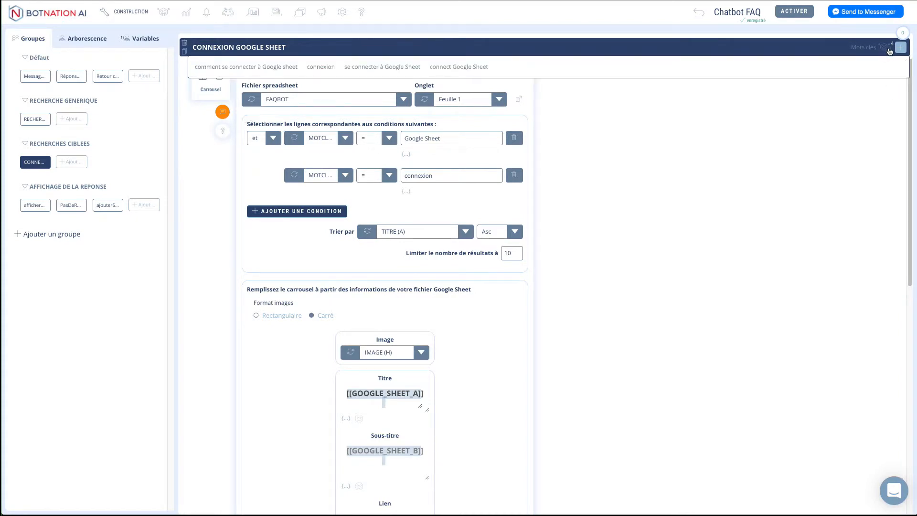
pyautogui.click(889, 49)
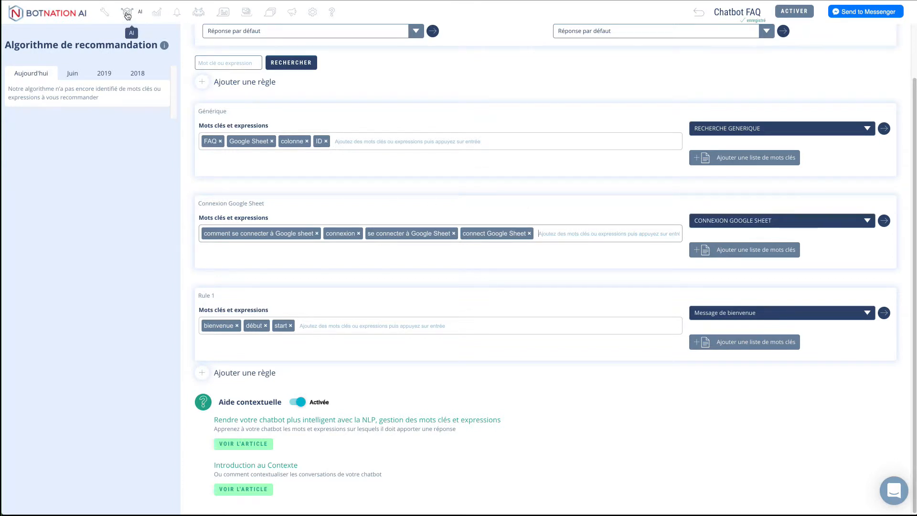
pyautogui.click(104, 15)
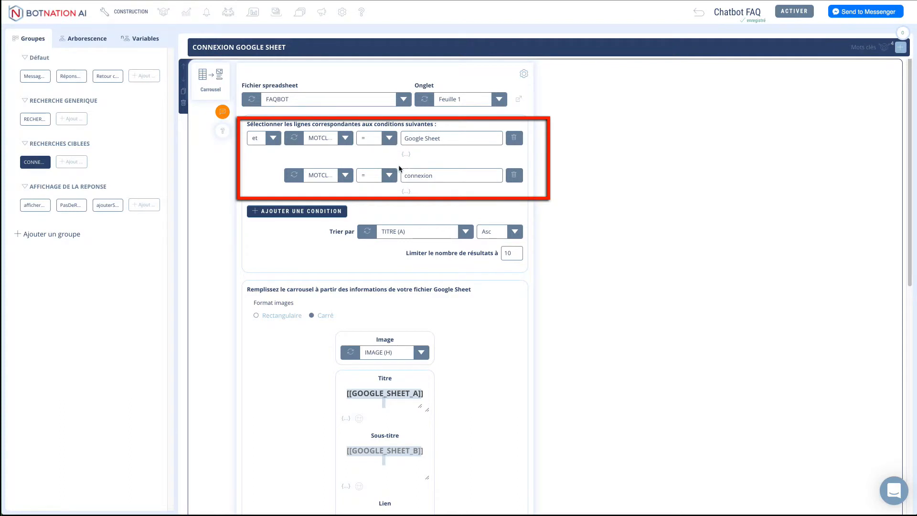
# - Inspect the CONNEXION GOOGLE SHEET sequence's et/ou condition operator, carousel fields and no-result redirection
pyautogui.click(273, 143)
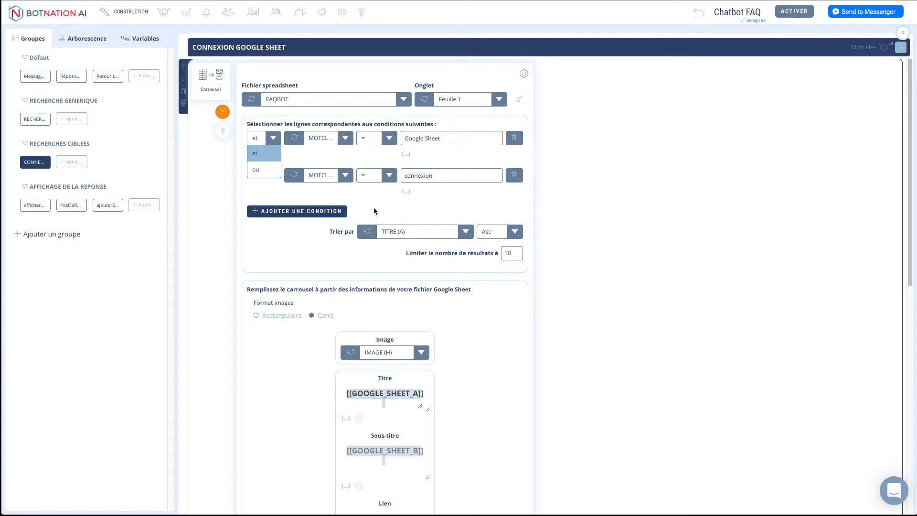
pyautogui.scroll(-1, 346, 295)
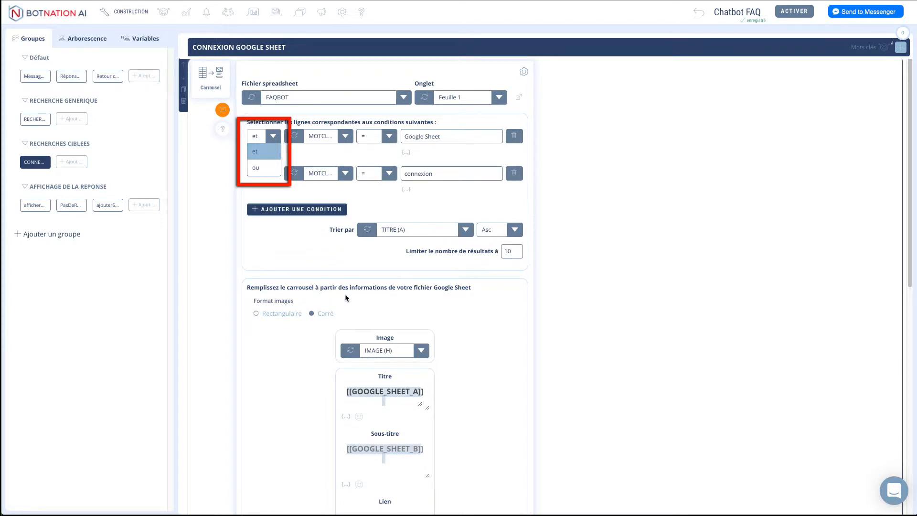
pyautogui.scroll(-3, 345, 294)
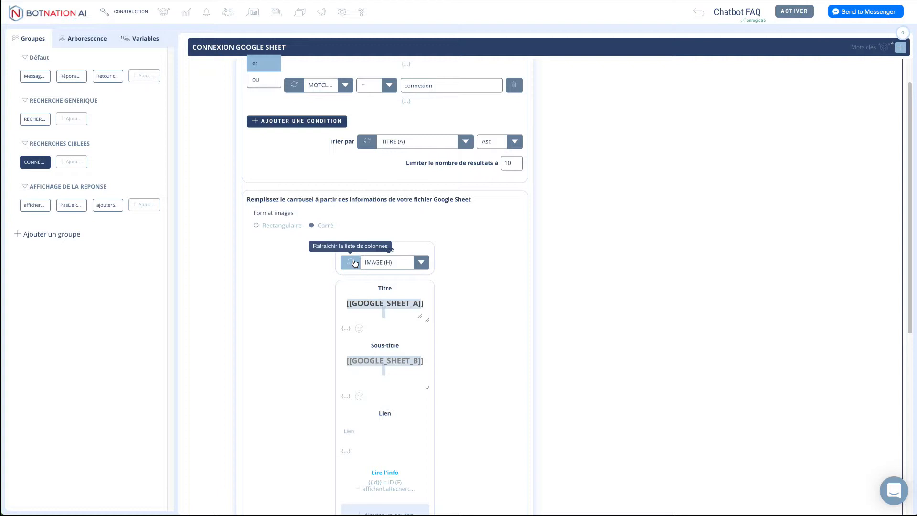
pyautogui.scroll(-4, 354, 263)
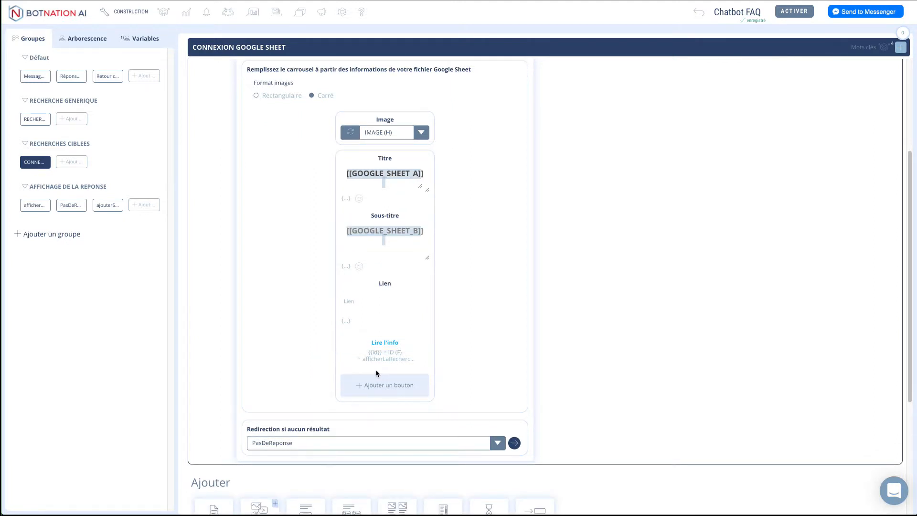
pyautogui.scroll(-1, 377, 373)
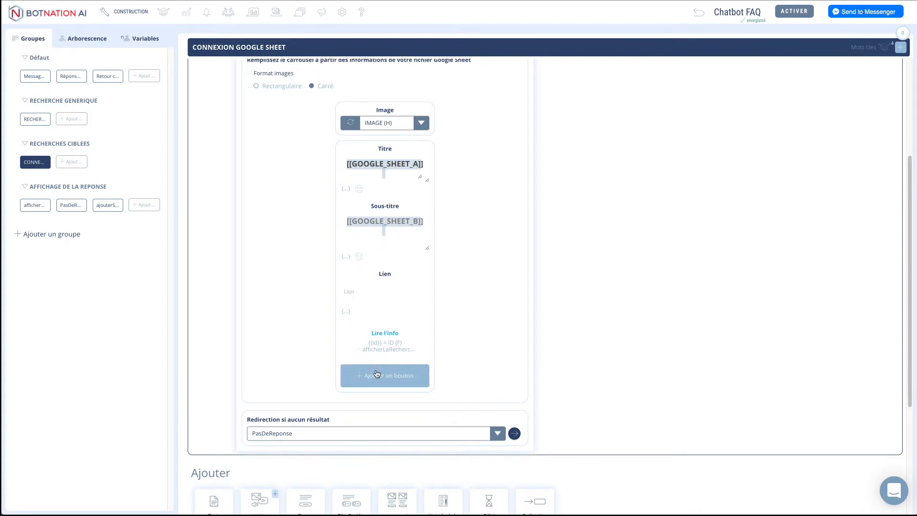
# - Duplicate the CONNEXION GOOGLE SHEET sequence as "Recherche de FAQ" and start adding keywords to the copy
pyautogui.click(38, 165)
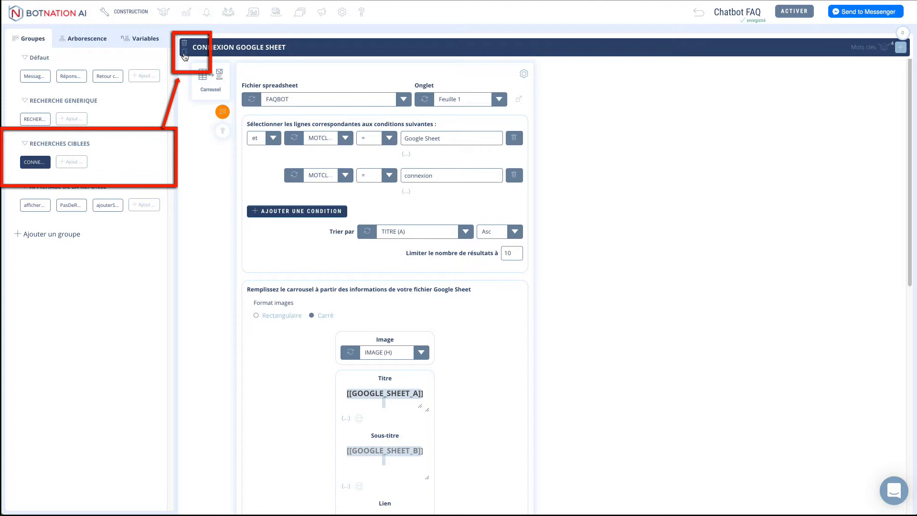
pyautogui.click(184, 54)
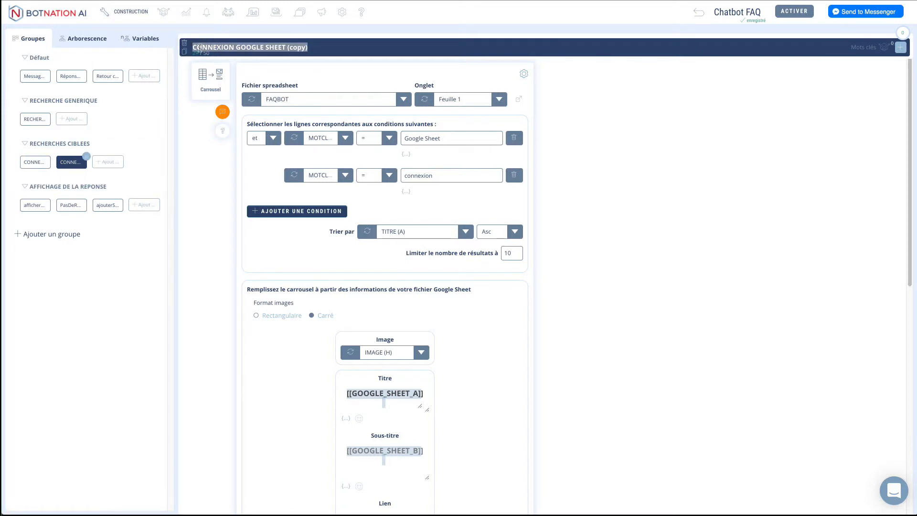
pyautogui.write('Recherche de FAQ')
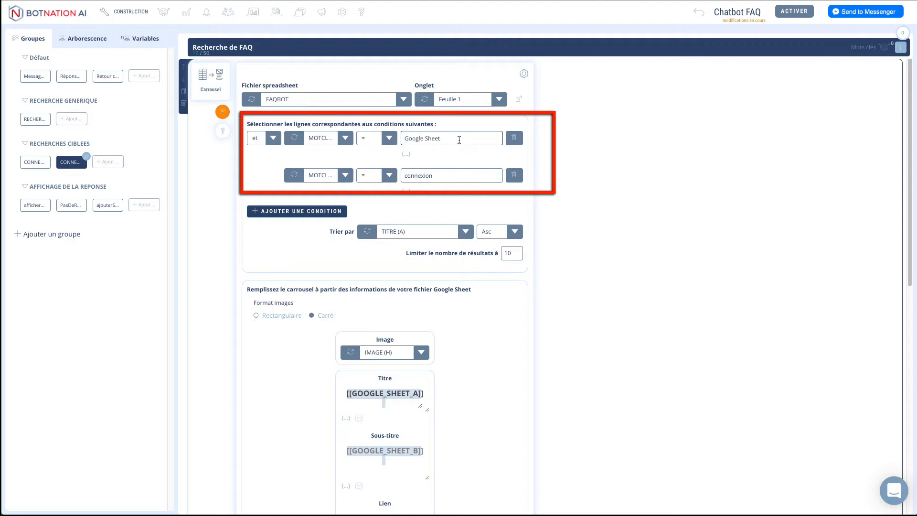
pyautogui.click(901, 50)
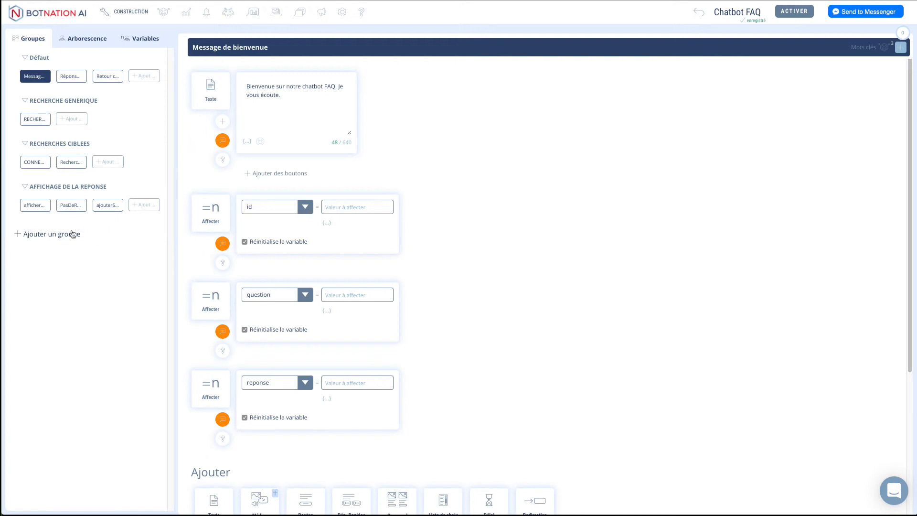
# - Review the answer display sequences afficherLaRechercheParID, PasDeReponse and ajouterSuggestion
pyautogui.click(35, 206)
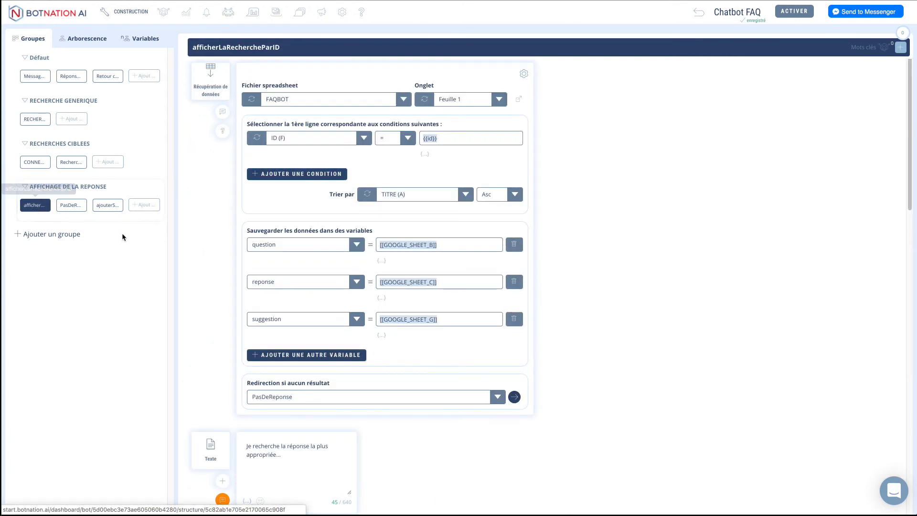
pyautogui.scroll(-3, 220, 348)
pyautogui.scroll(-2, 221, 352)
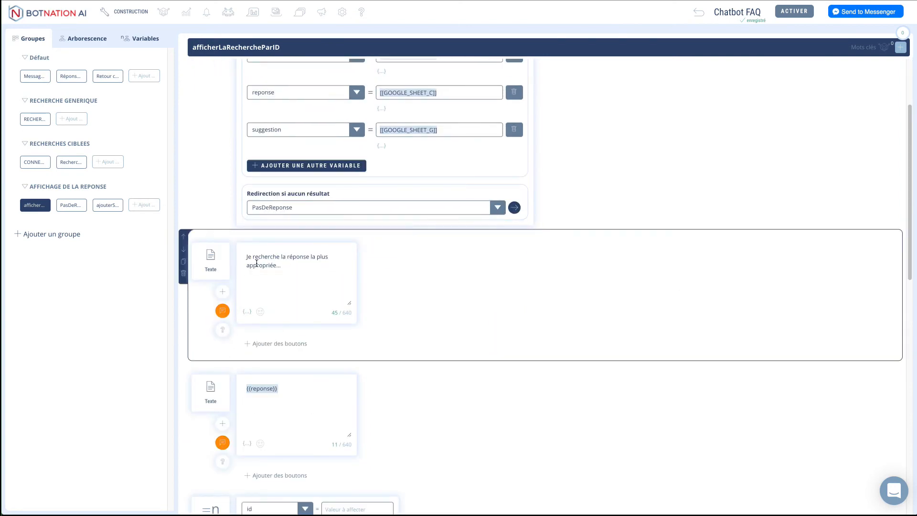
pyautogui.scroll(-1, 277, 406)
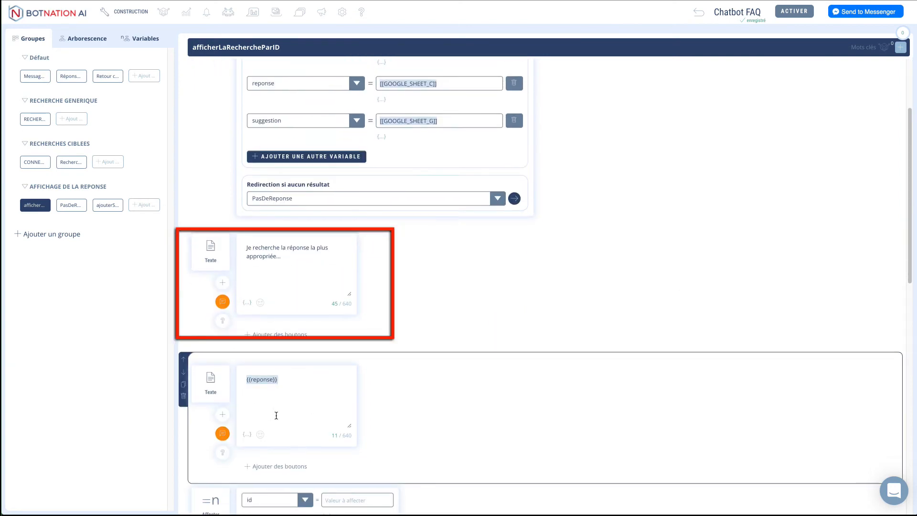
pyautogui.scroll(-10, 275, 267)
pyautogui.click(72, 205)
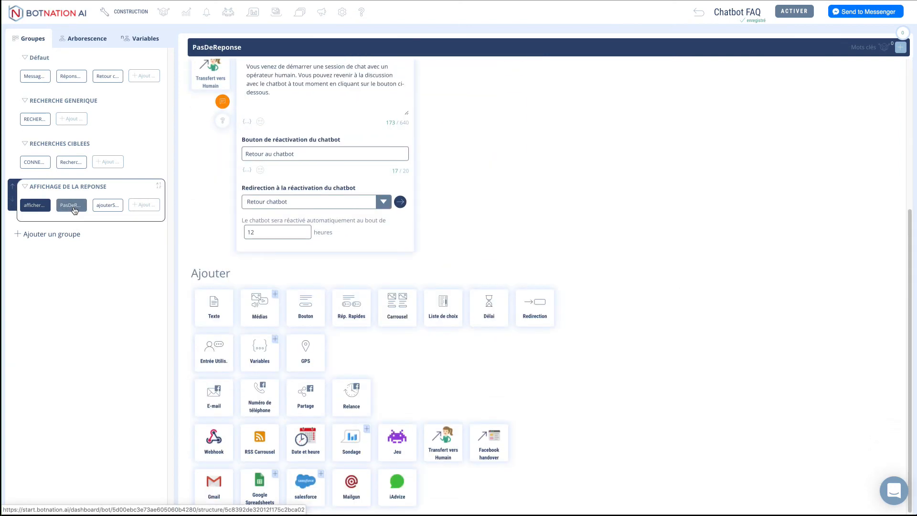
pyautogui.click(115, 203)
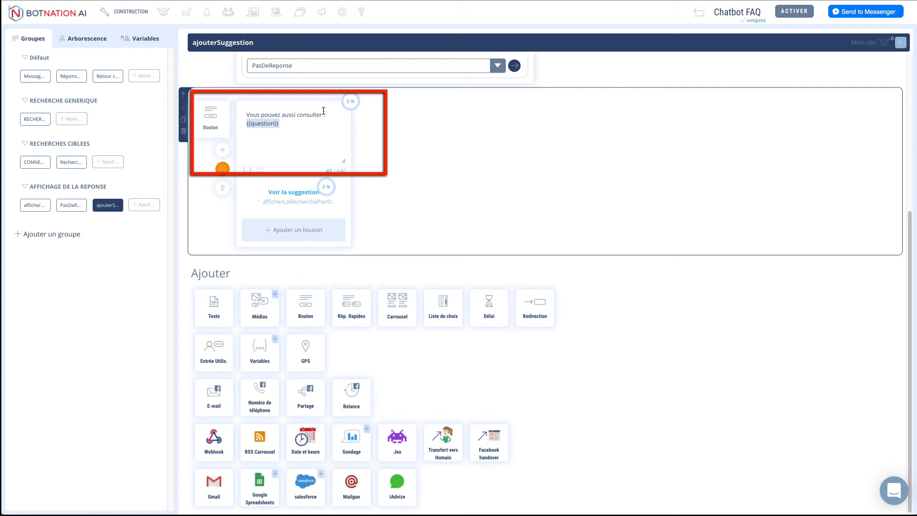
# - Return to afficherLaRechercheParID and examine its suggestion condition and its data retrieval settings
pyautogui.click(35, 205)
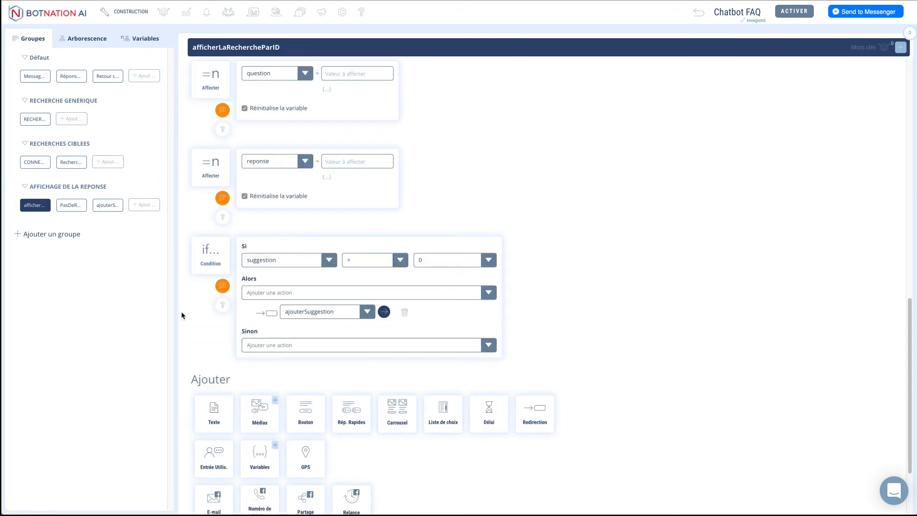
pyautogui.scroll(-2, 181, 315)
pyautogui.scroll(12, 182, 313)
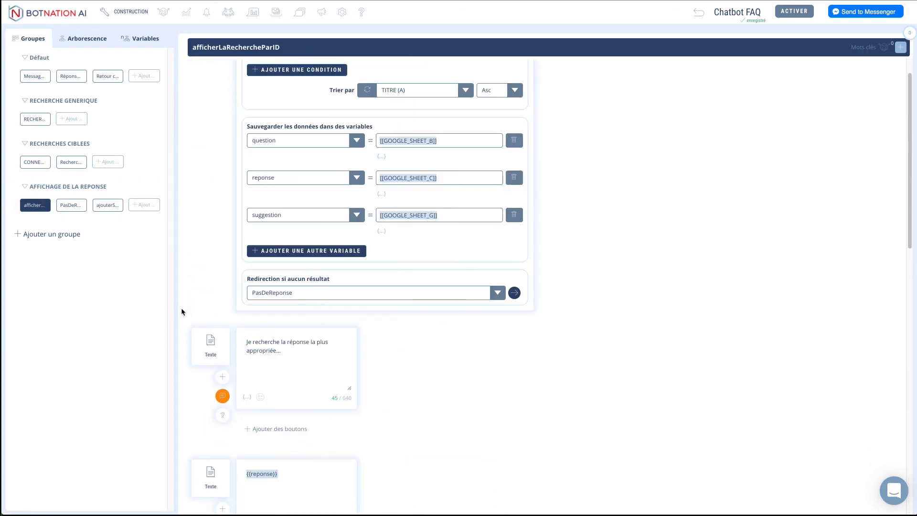
pyautogui.scroll(3, 183, 309)
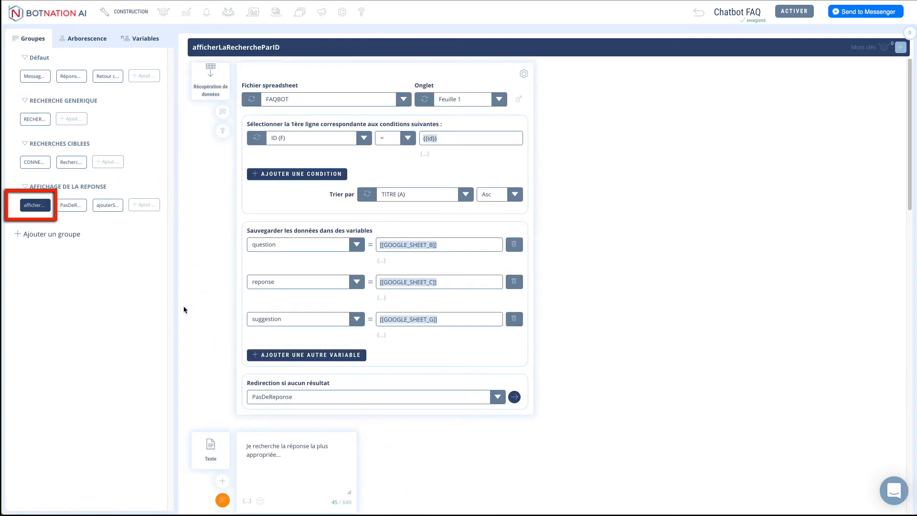